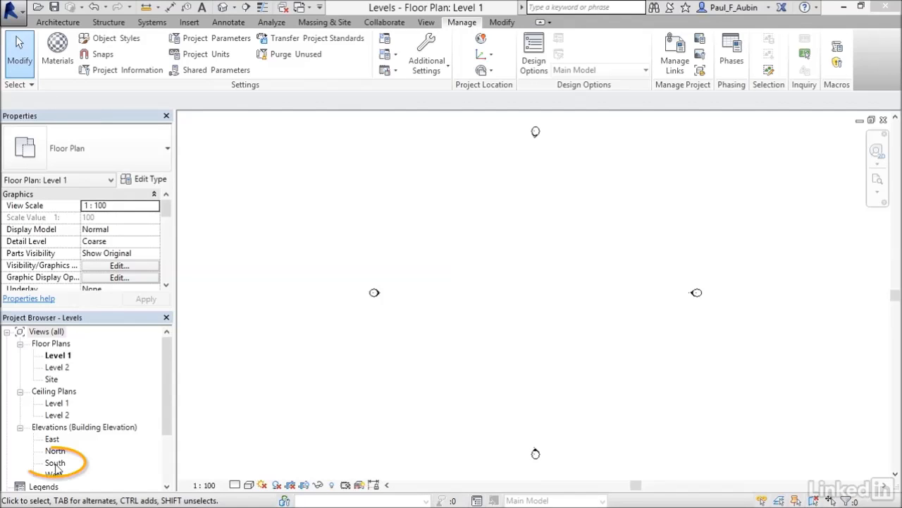
Step: Open the South elevation and shorten the level lines by moving Level 2's left end inward
double_click(56, 463)
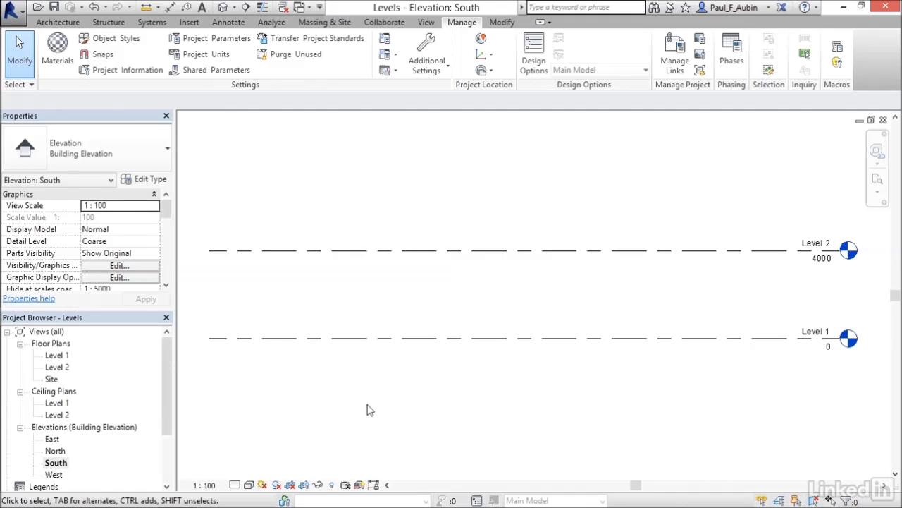
left_click(425, 254)
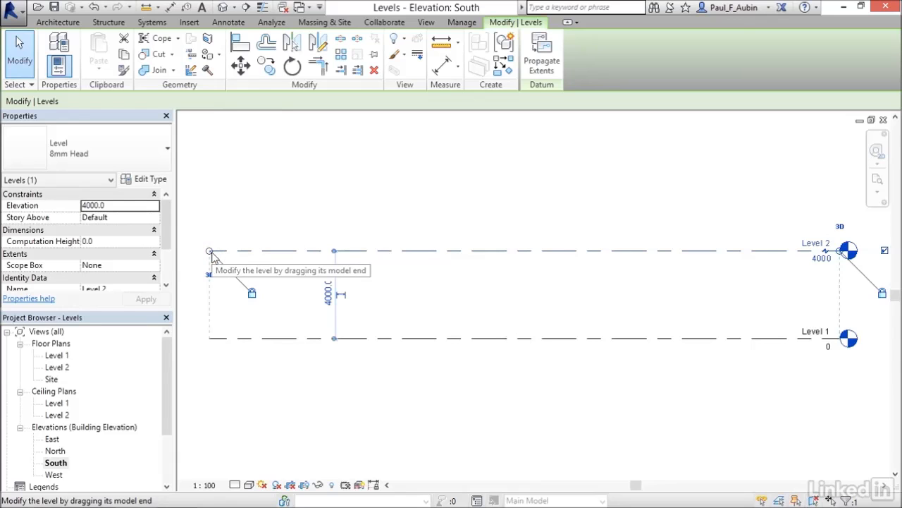
left_click_drag(209, 251, 308, 251)
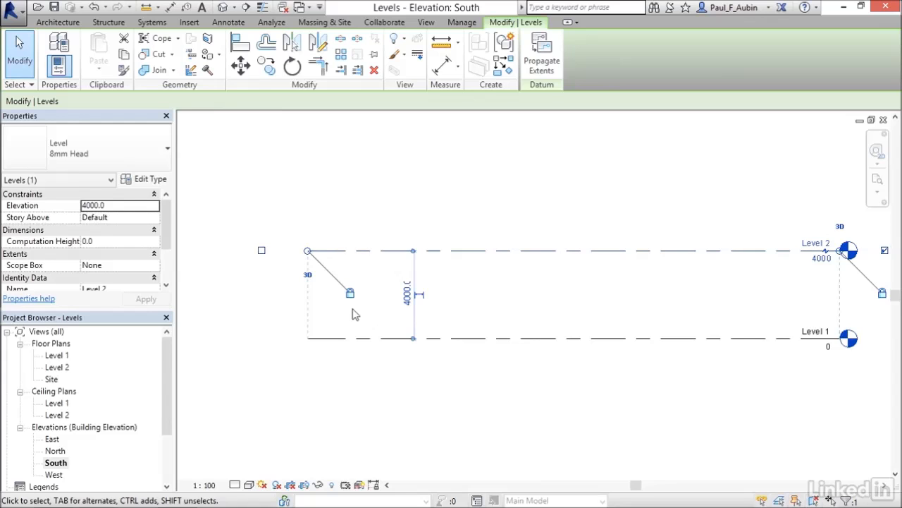
left_click_drag(308, 250, 254, 251)
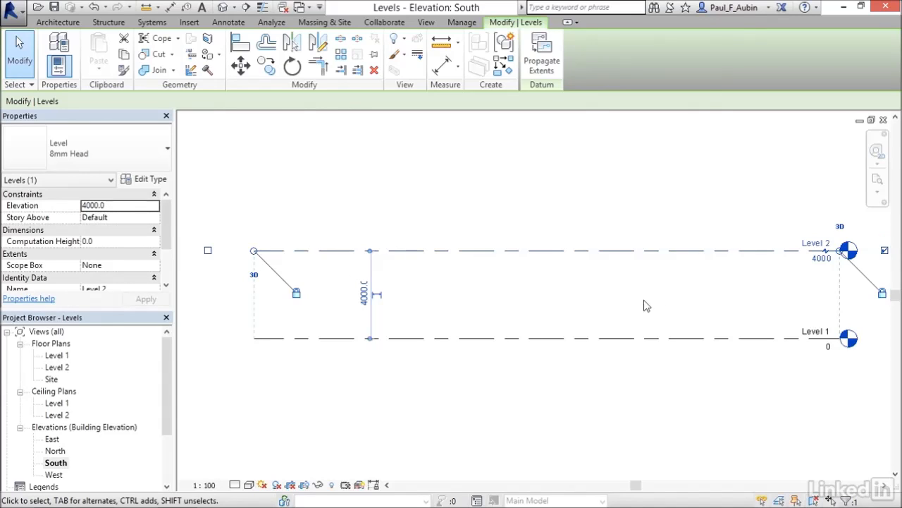
Step: Try showing Level 2's left head and adding an elbow at its right head, restoring each to its original form
left_click(208, 251)
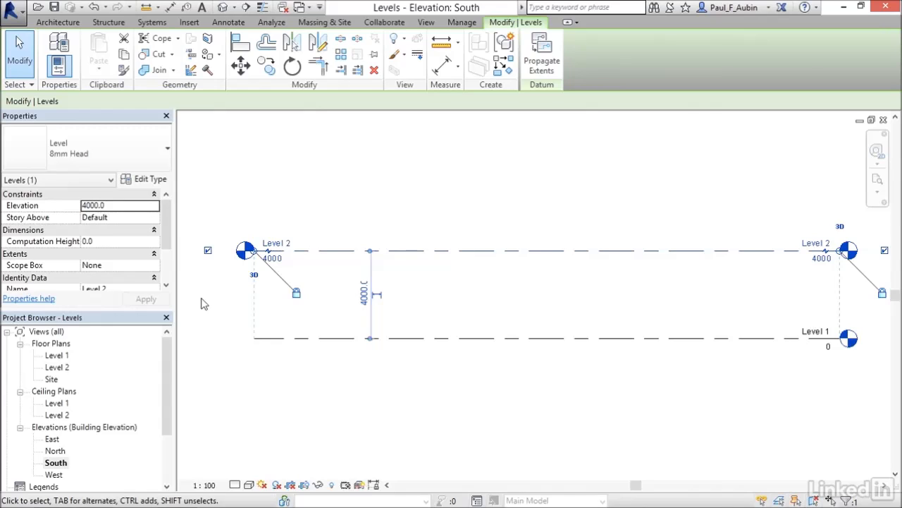
left_click(208, 250)
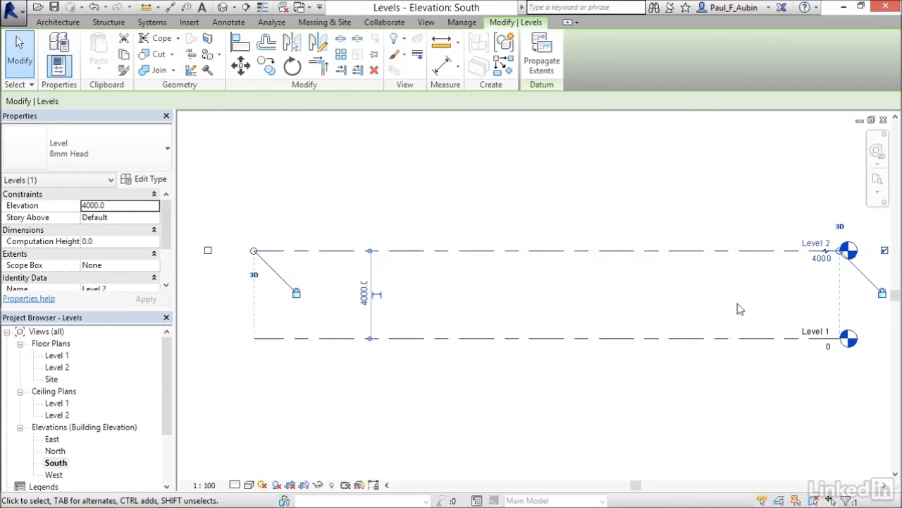
left_click(827, 253)
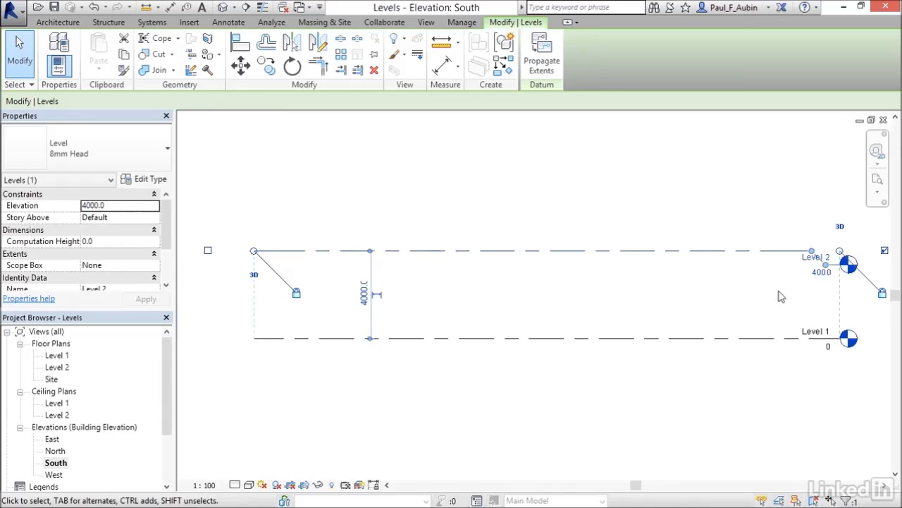
left_click_drag(829, 272, 833, 251)
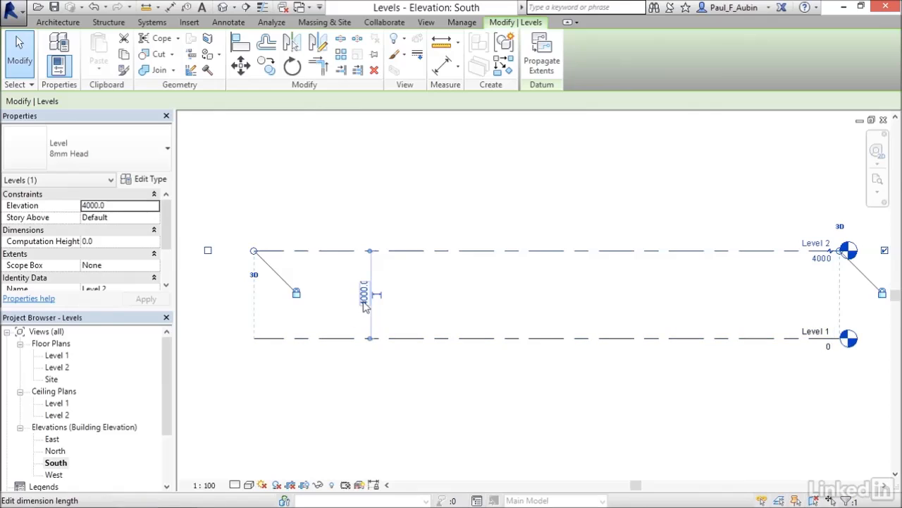
Step: Set Level 2's elevation to 3000
left_click(821, 258)
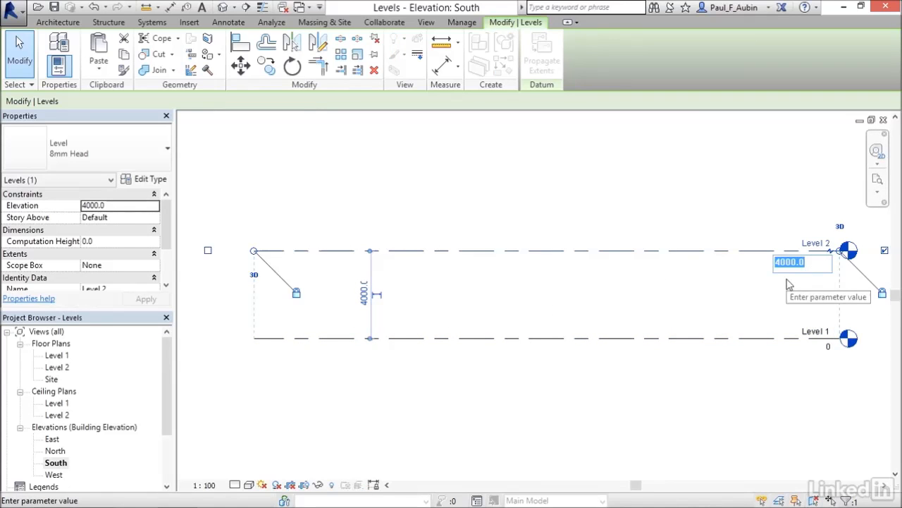
type("3000")
key("Return")
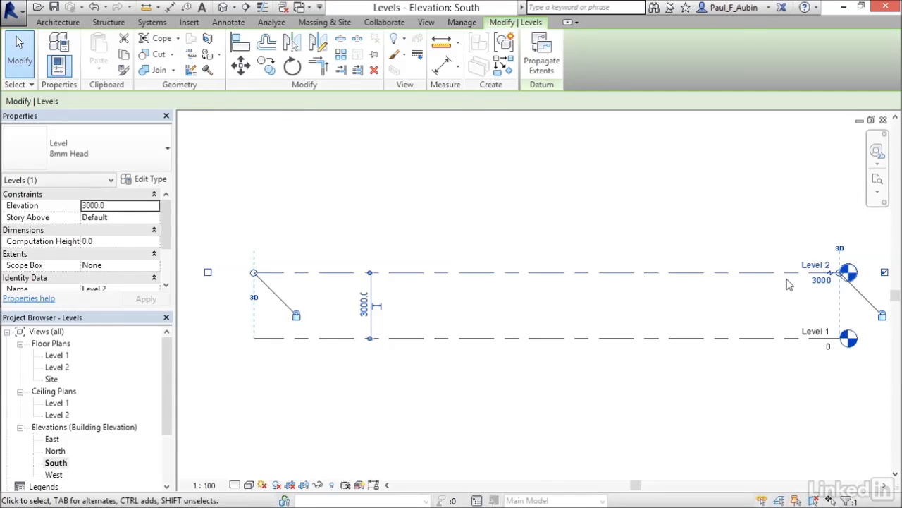
left_click(745, 297)
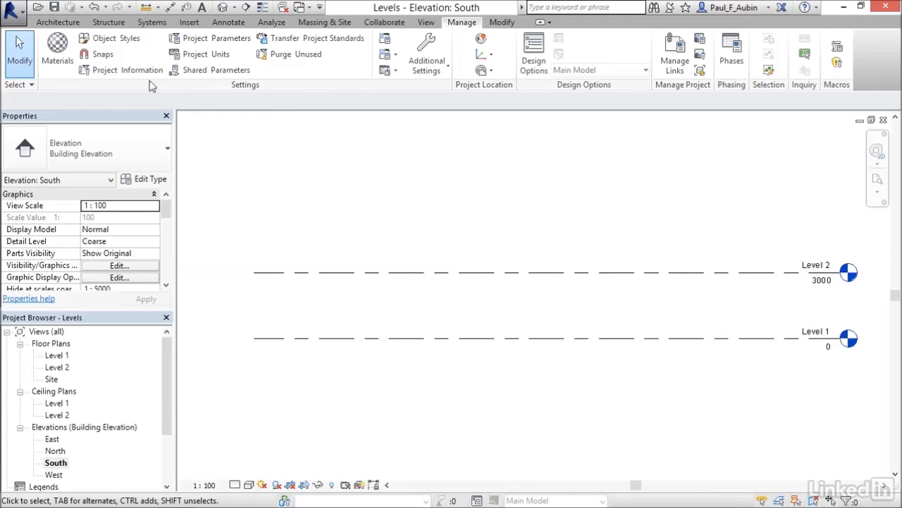
Step: Draw a short new level line above Level 2 at an elevation of about 6200
left_click(58, 22)
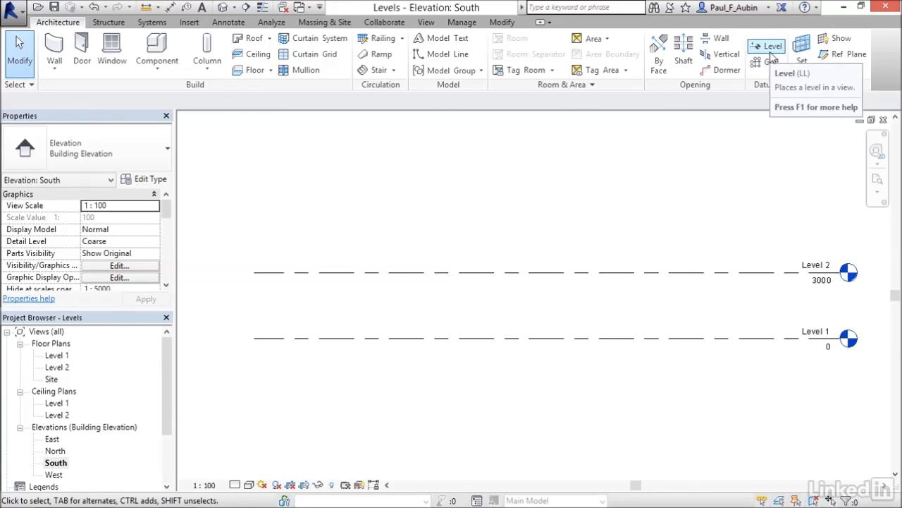
left_click(769, 51)
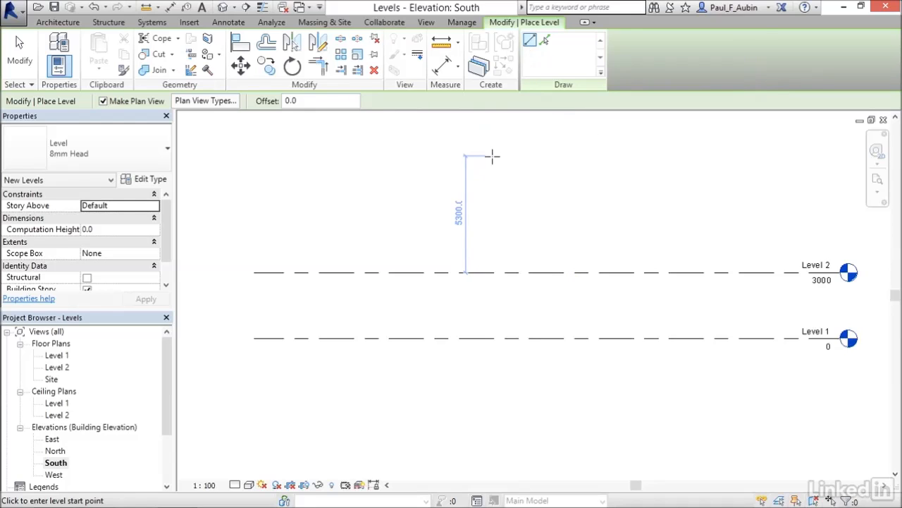
left_click(379, 202)
left_click(525, 202)
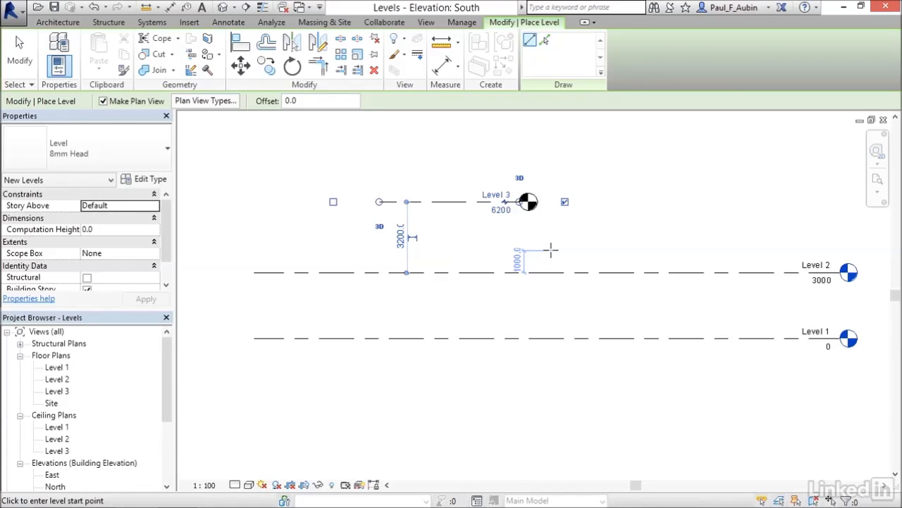
left_click(20, 61)
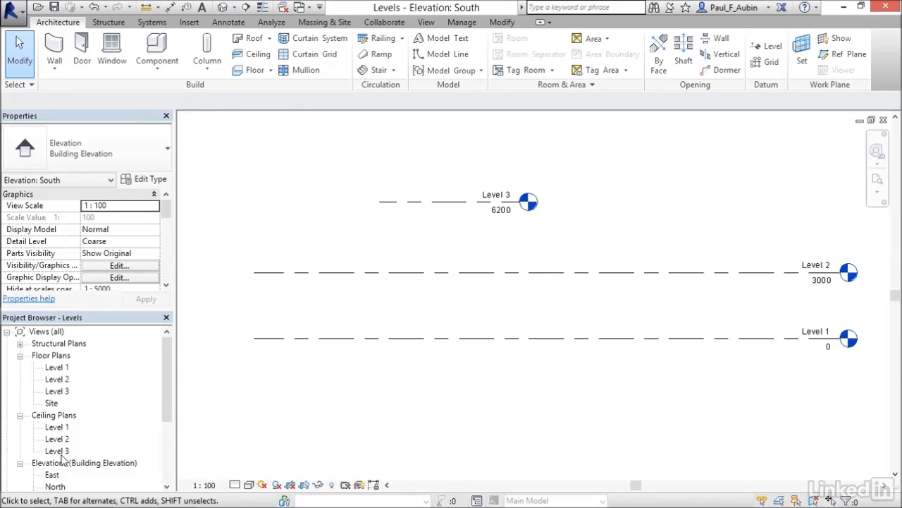
Step: Delete the Level 3 structural plan view
left_click(20, 344)
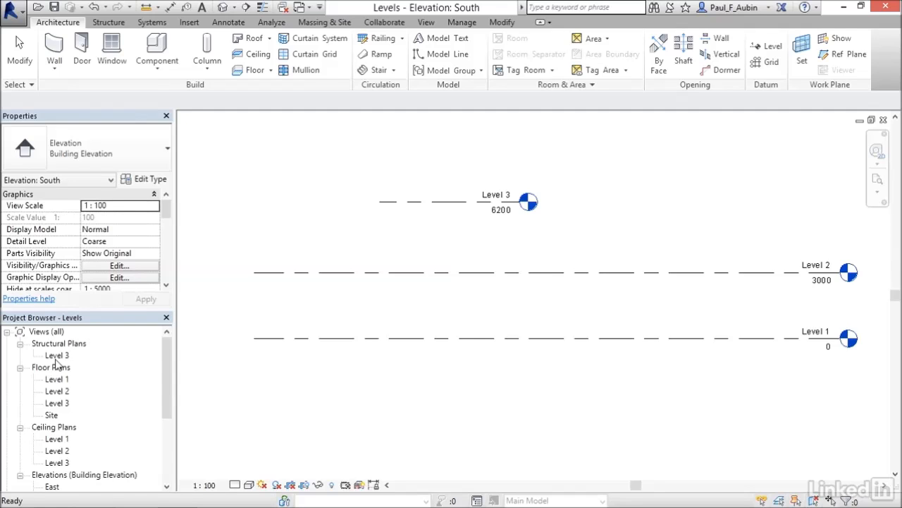
left_click(56, 359)
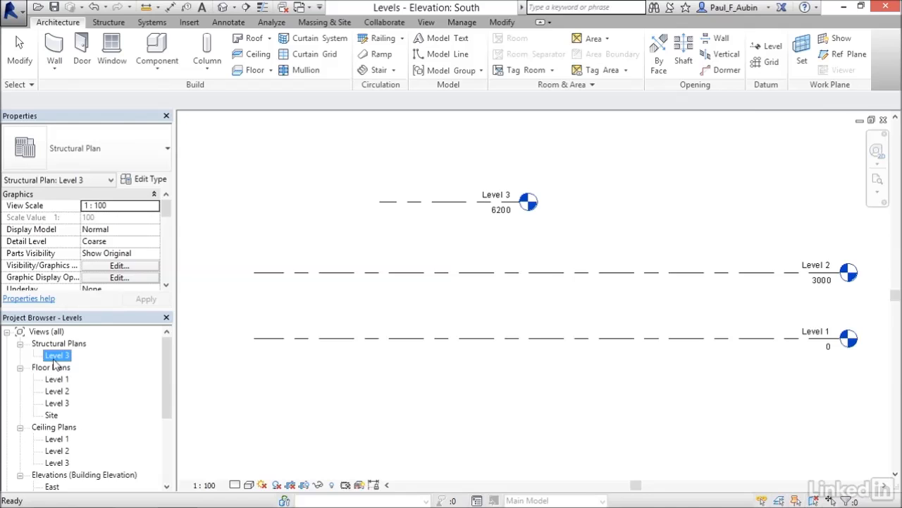
key("Delete")
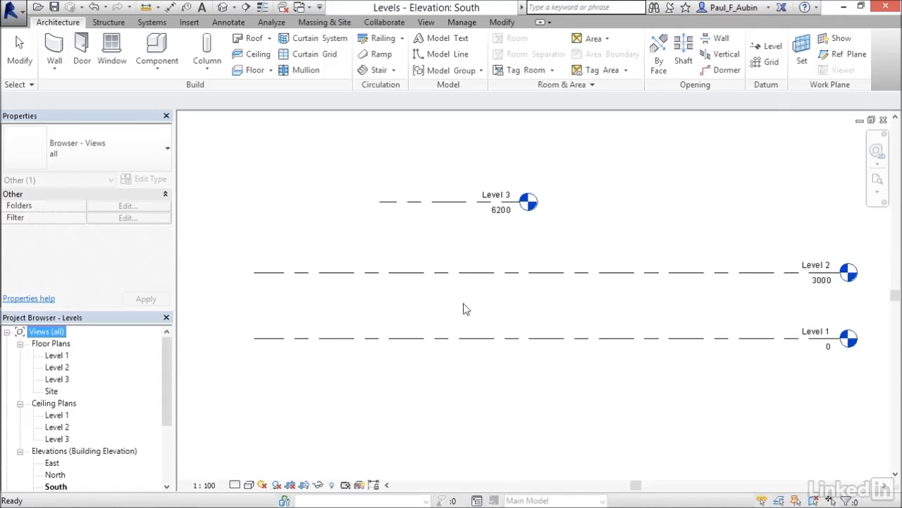
Step: Extend both ends of Level 3 into alignment with the other levels, and lengthen all three levels slightly at their left ends
left_click(472, 235)
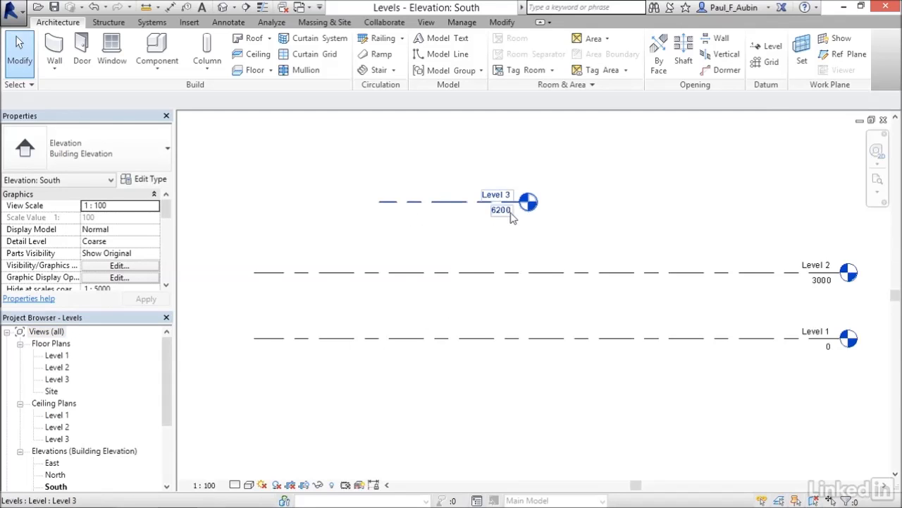
left_click(500, 223)
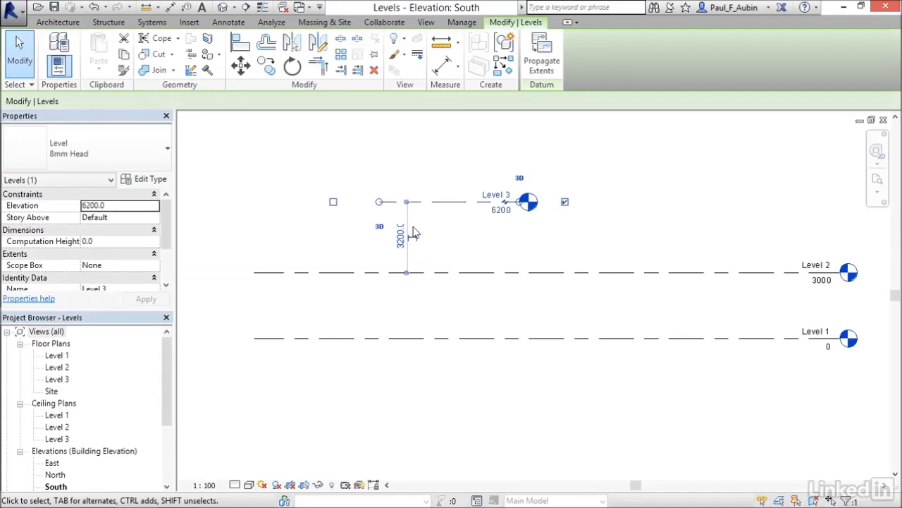
left_click_drag(379, 201, 254, 202)
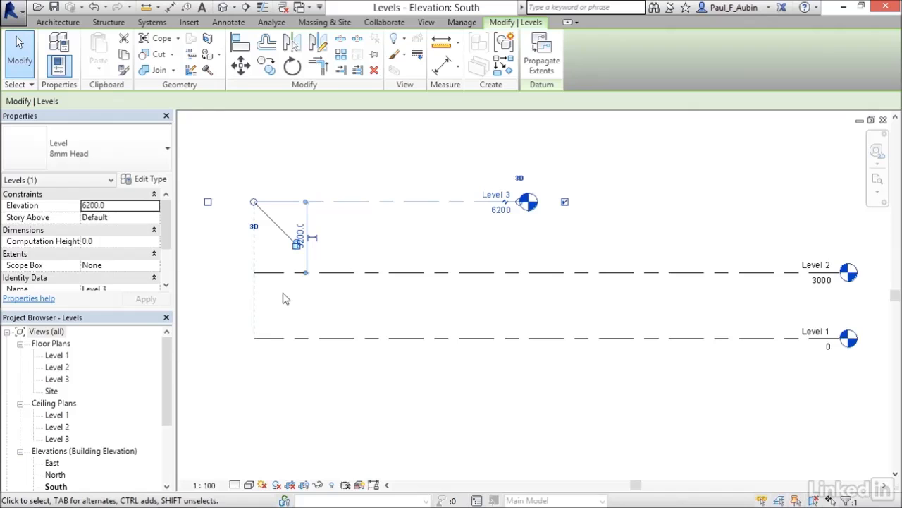
left_click_drag(254, 203, 220, 203)
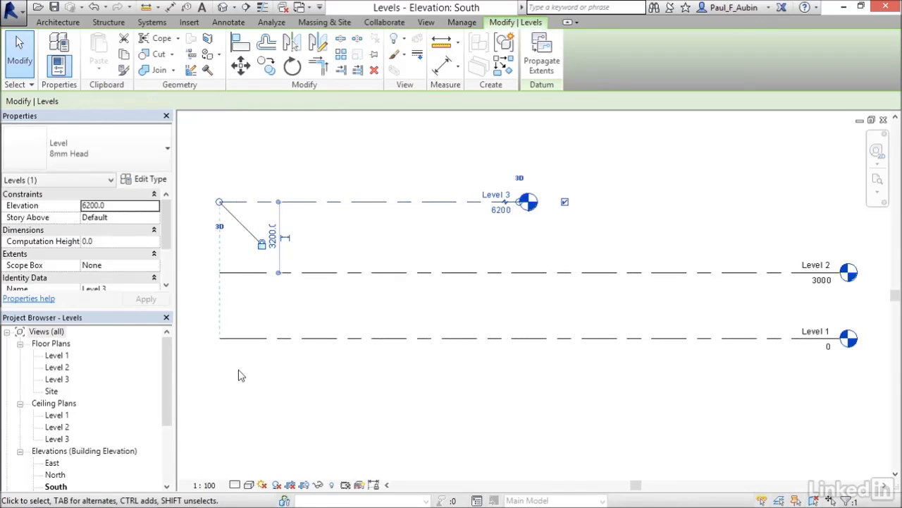
left_click_drag(521, 203, 839, 202)
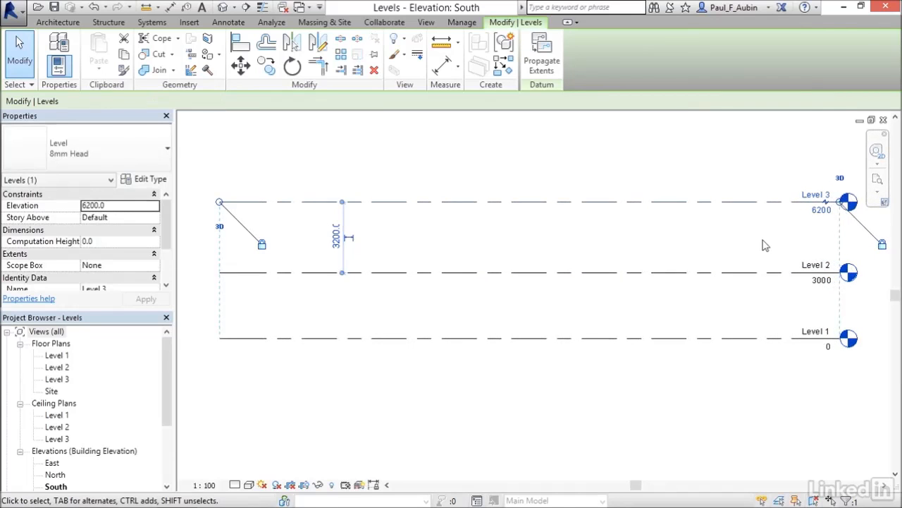
Step: Set Level 3's elevation to 3800
left_click(820, 210)
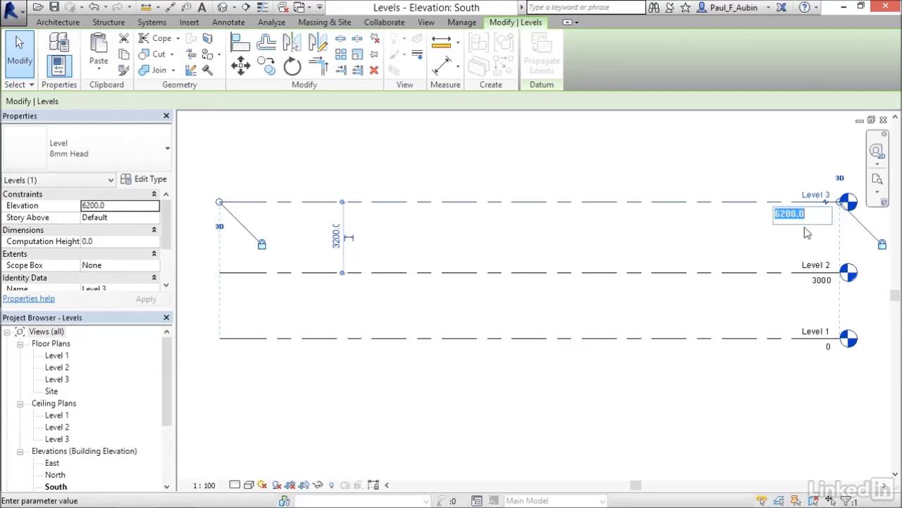
type("3800")
key("Return")
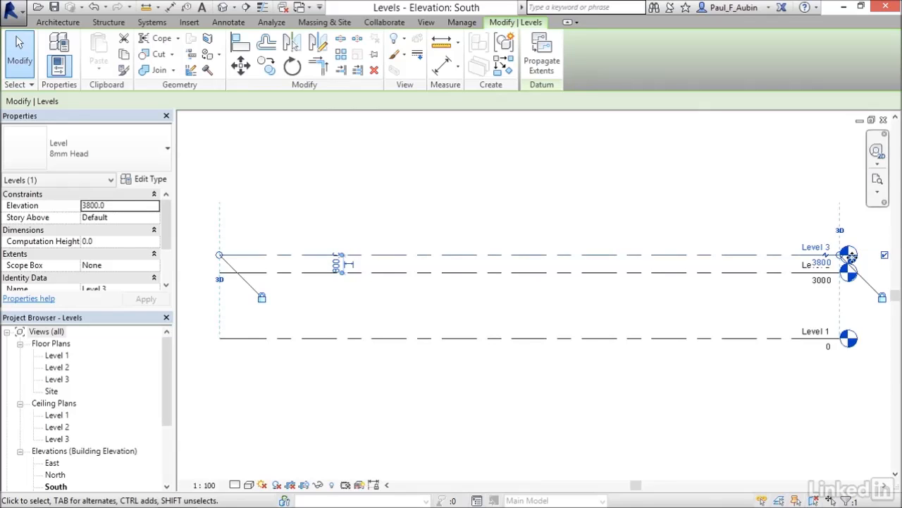
Step: Add an elbow to Level 2's right end and adjust its grips so the label clears the Level 3 label
left_click(778, 276)
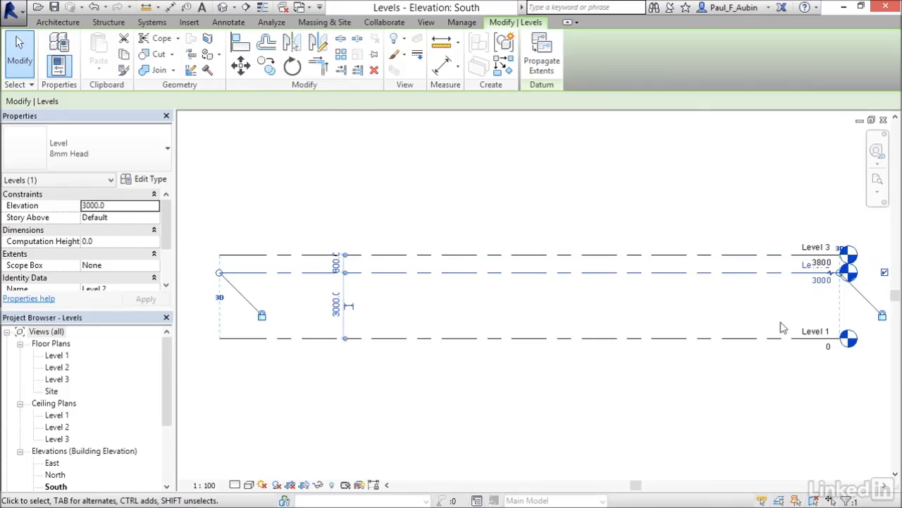
left_click(832, 275)
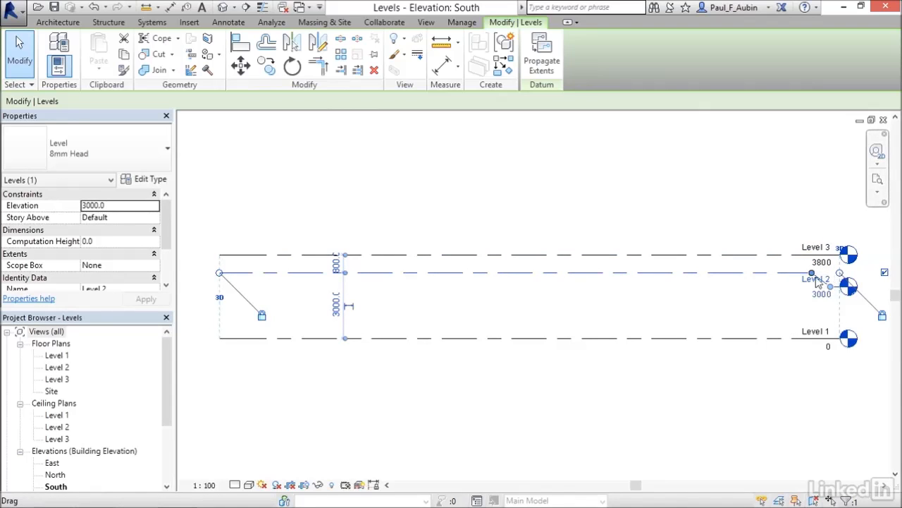
left_click_drag(812, 272, 773, 273)
left_click_drag(829, 289, 788, 289)
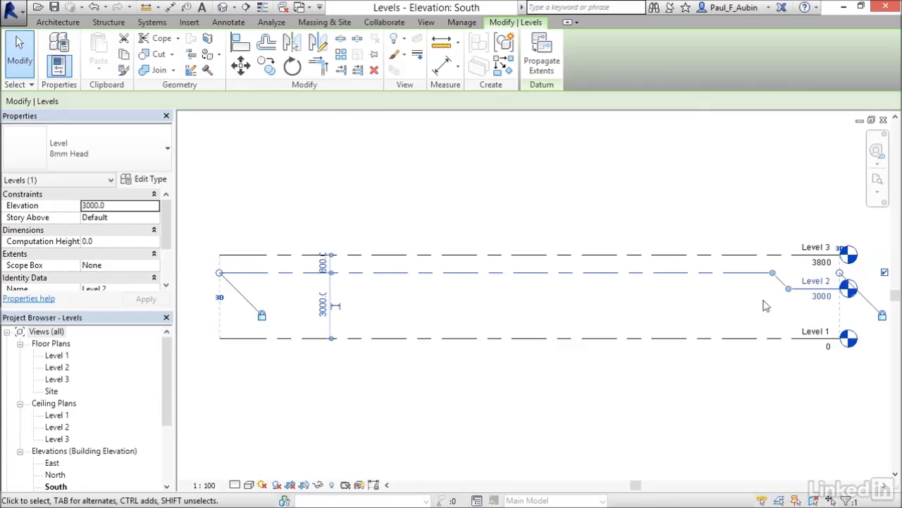
Step: Rename Level 3 to "Low Roof" and rename its corresponding views as well
left_click(762, 261)
left_click(809, 246)
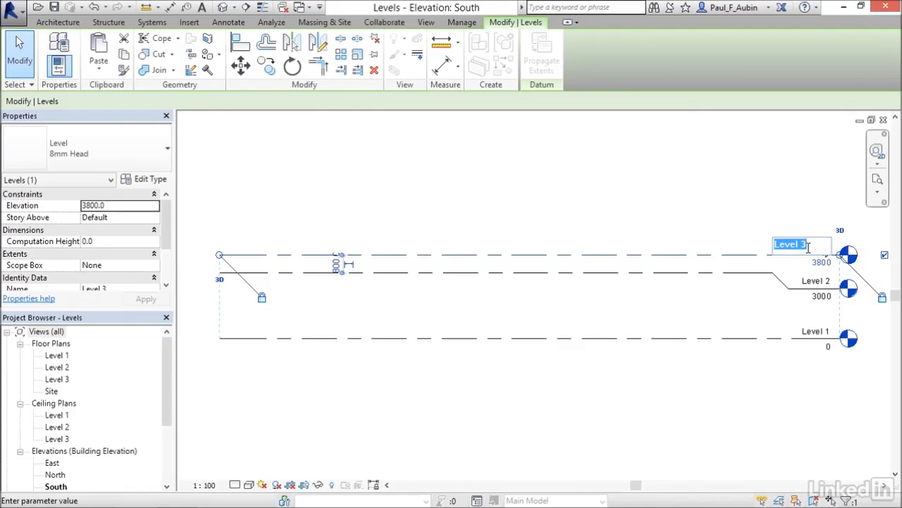
type("Low Roof")
key("Return")
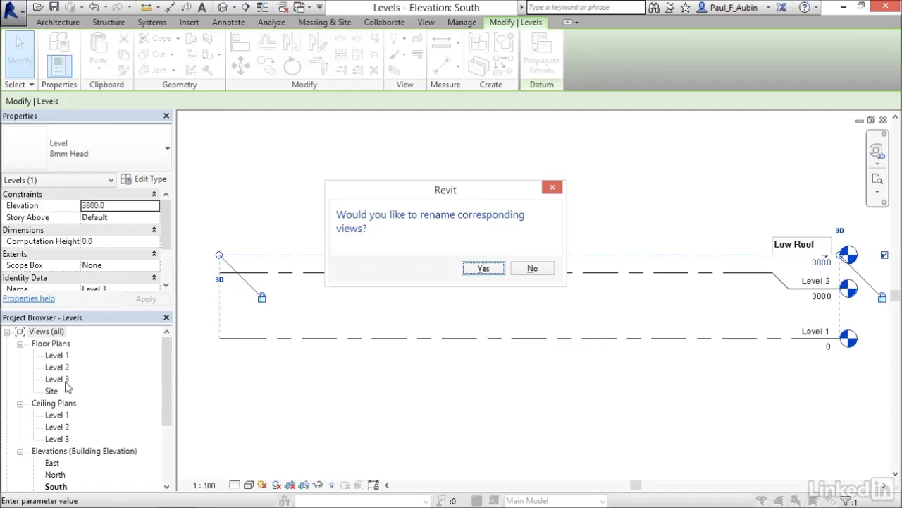
left_click(483, 269)
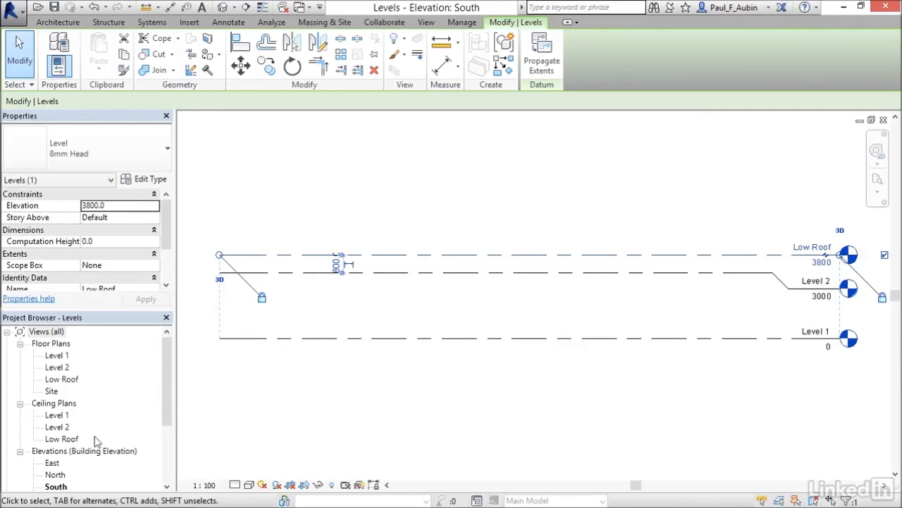
Step: Delete the Low Roof ceiling plan view
left_click(73, 438)
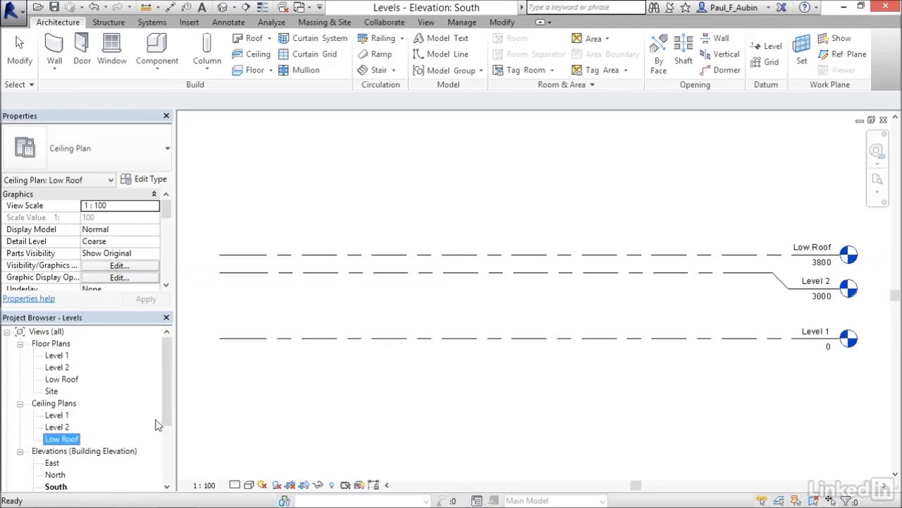
key("Delete")
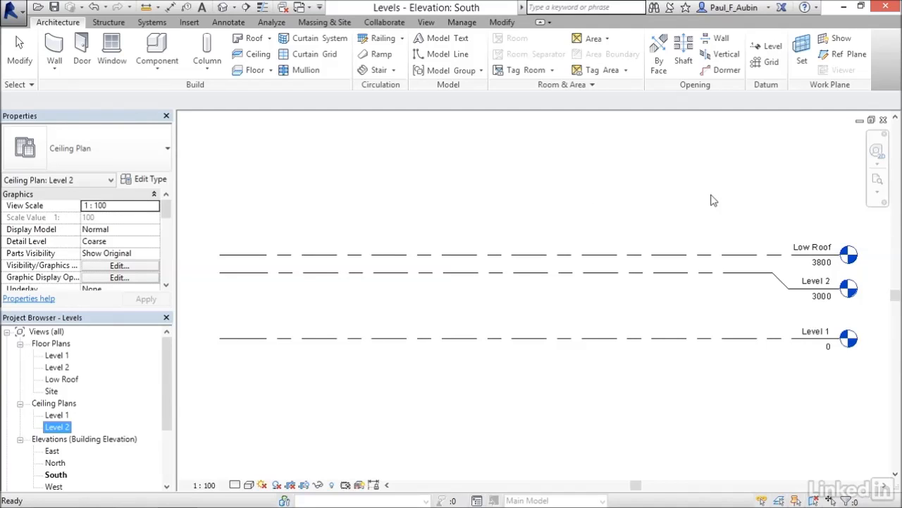
Step: Start placing a level and restrict the plan view types it creates to Floor Plan only
left_click(765, 51)
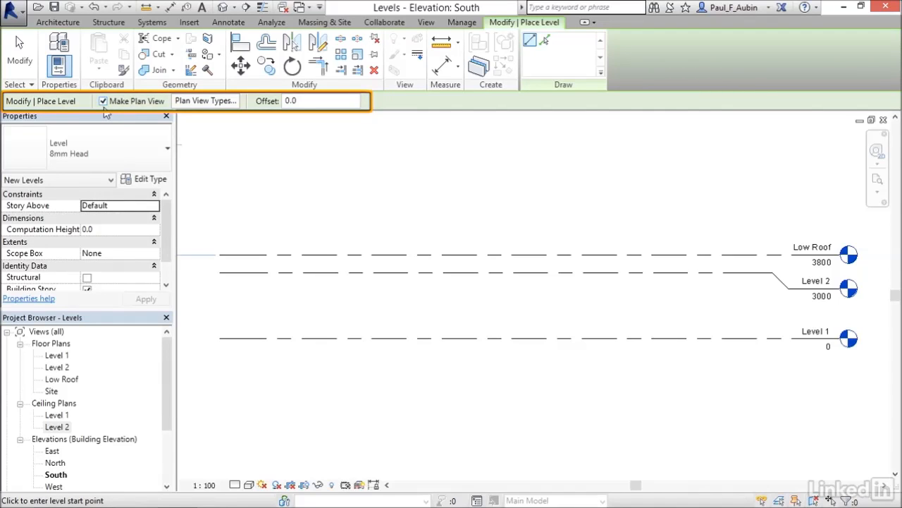
left_click(187, 106)
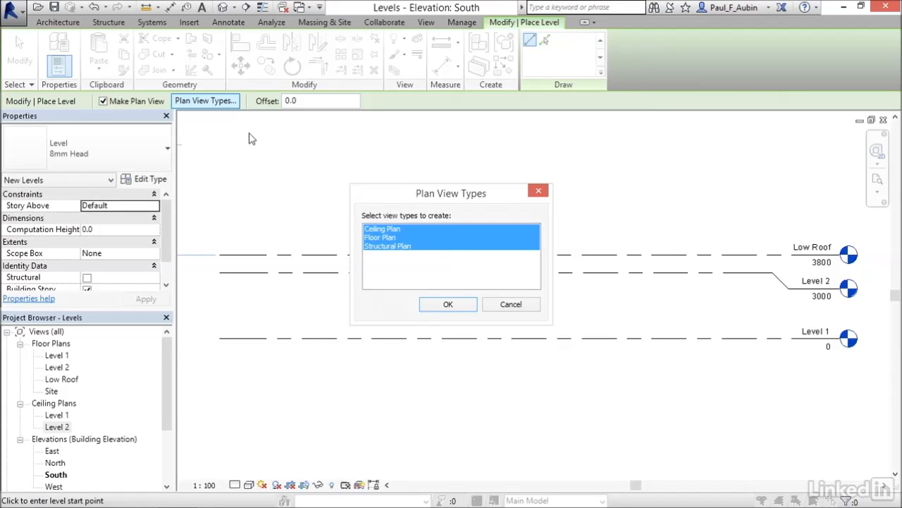
left_click(377, 230)
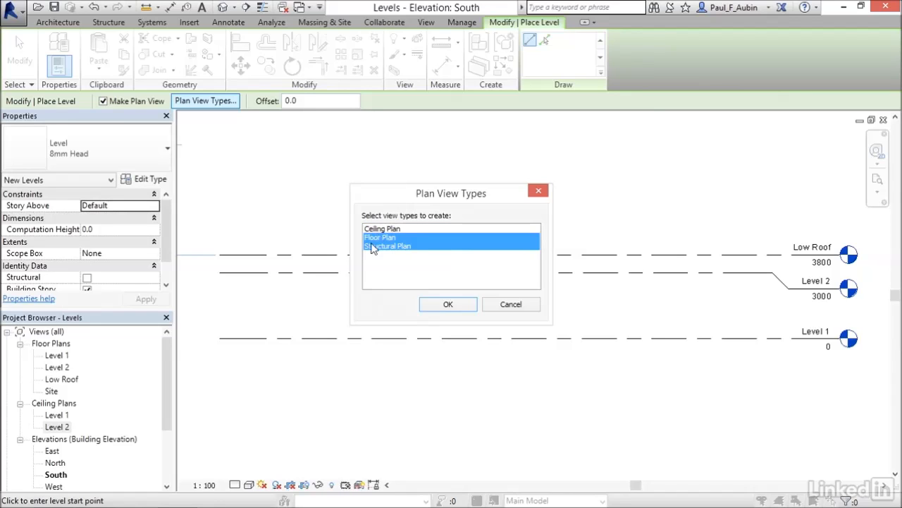
left_click(372, 246)
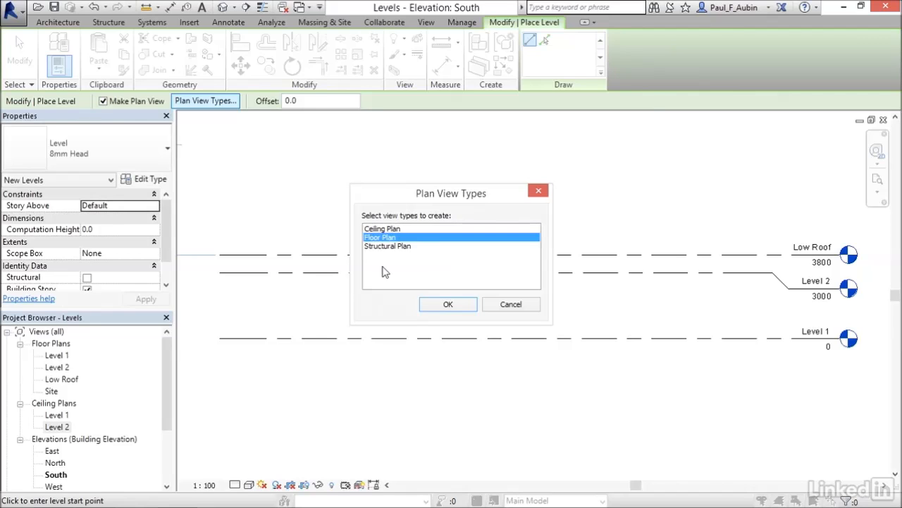
left_click(440, 304)
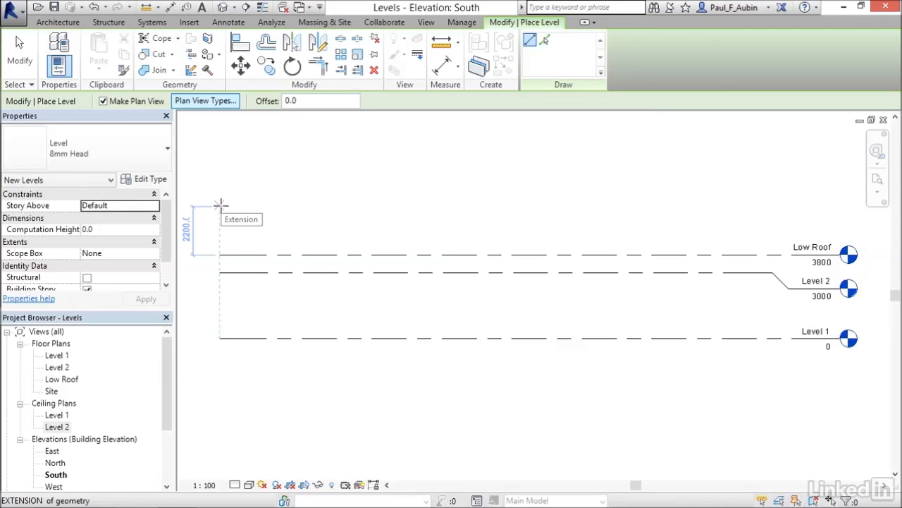
Step: Draw a level 2200 above Low Roof, aligned with the existing level ends, and rename it and its corresponding views "High Roof"
left_click(220, 204)
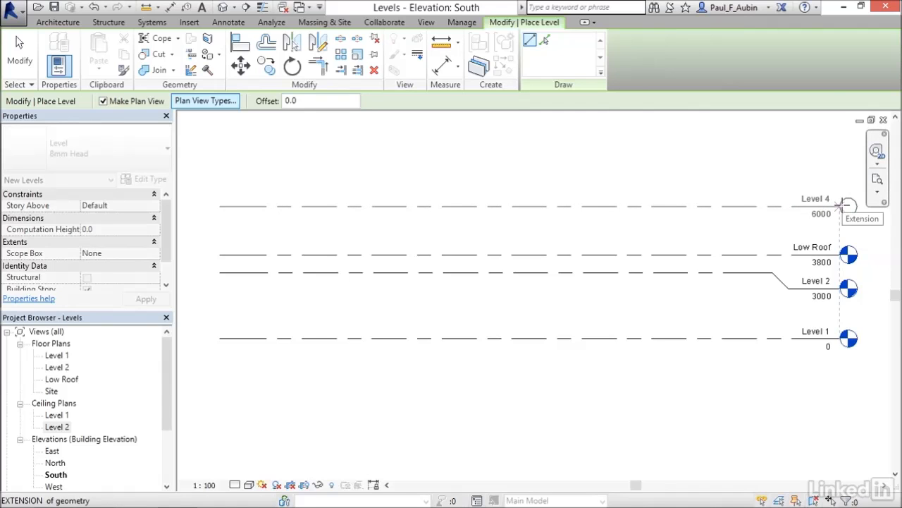
left_click(843, 205)
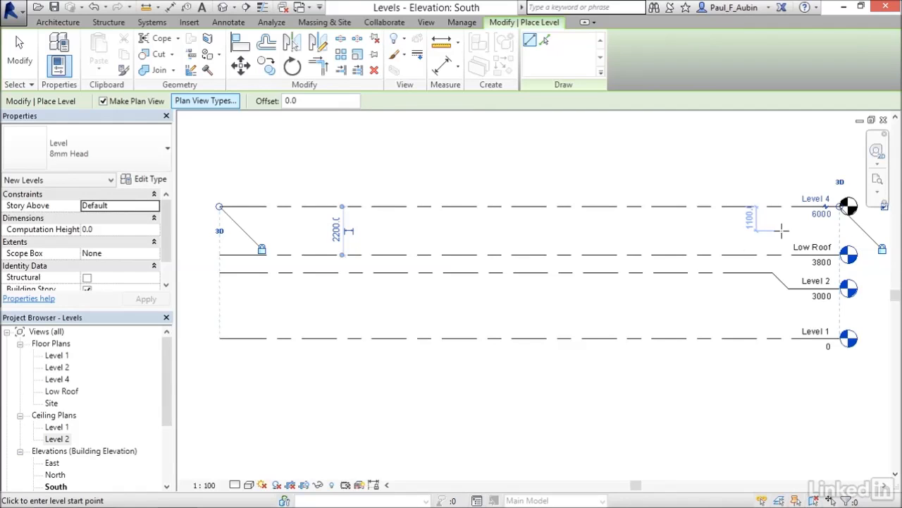
left_click(804, 198)
type("High Roof")
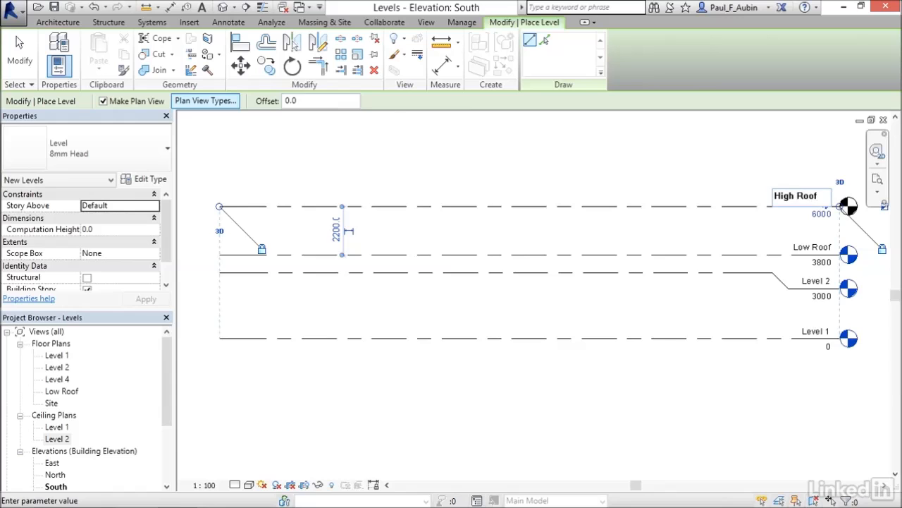
key("Return")
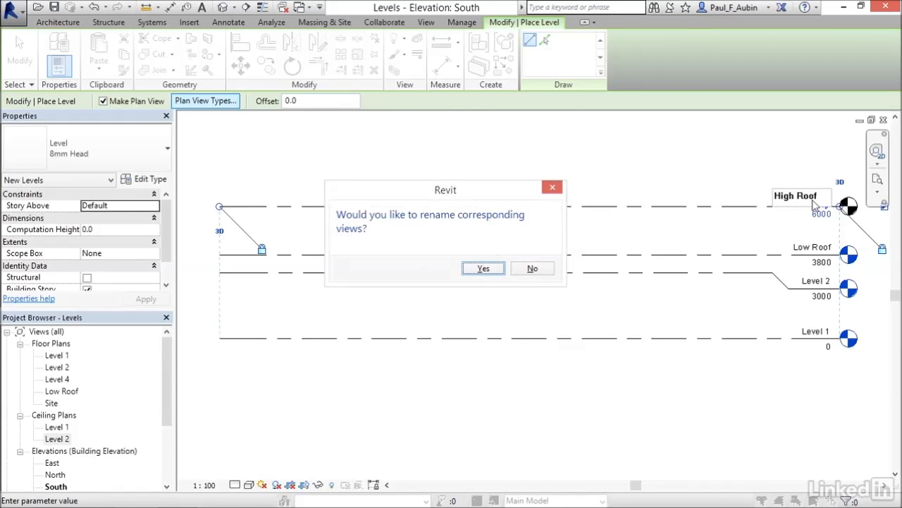
left_click(483, 269)
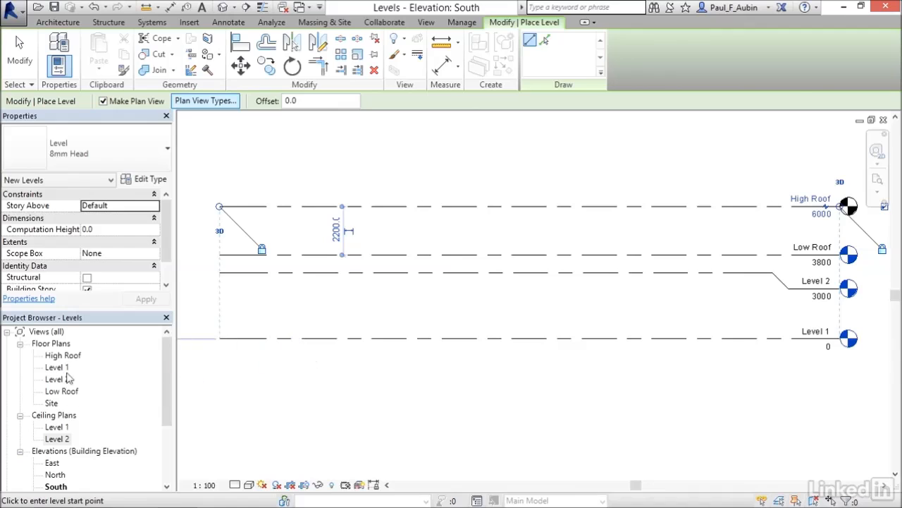
Step: Create a level 150 below Level 1 by picking its line with an offset, using only the Floor Plan view type
left_click(545, 41)
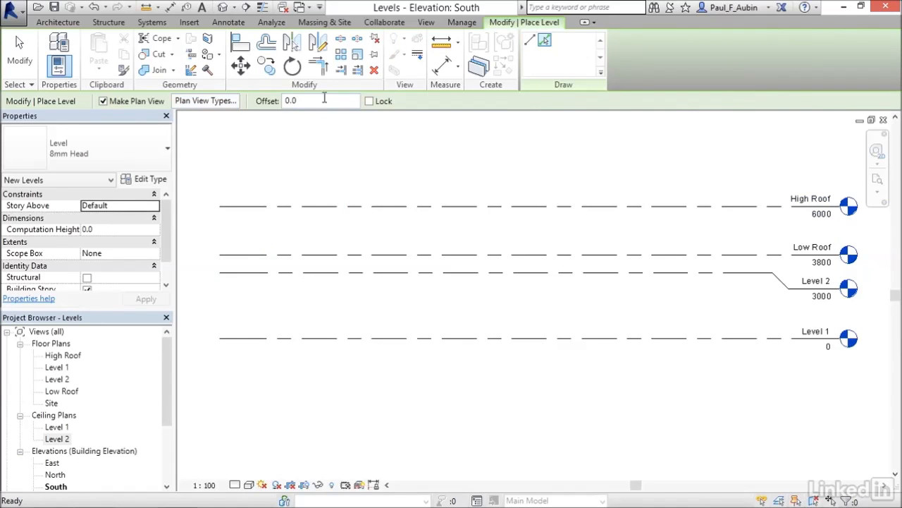
left_click(282, 101)
type("150")
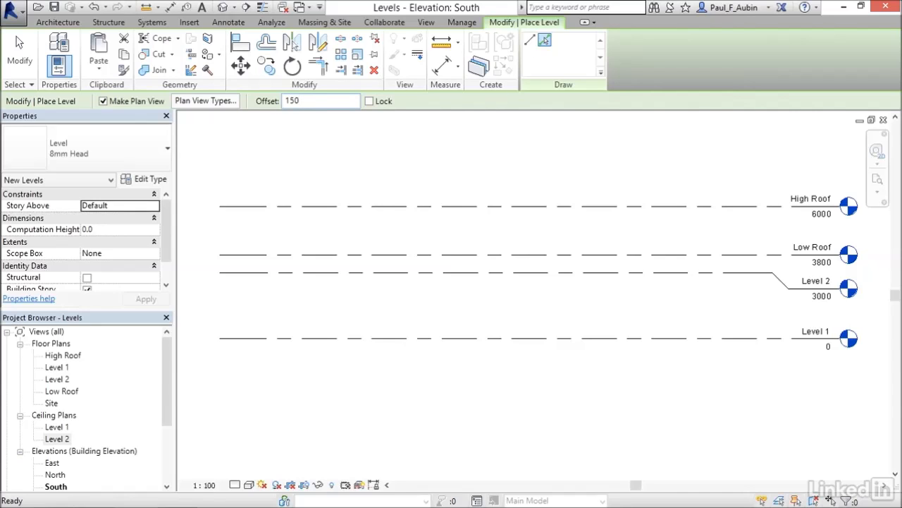
key("Return")
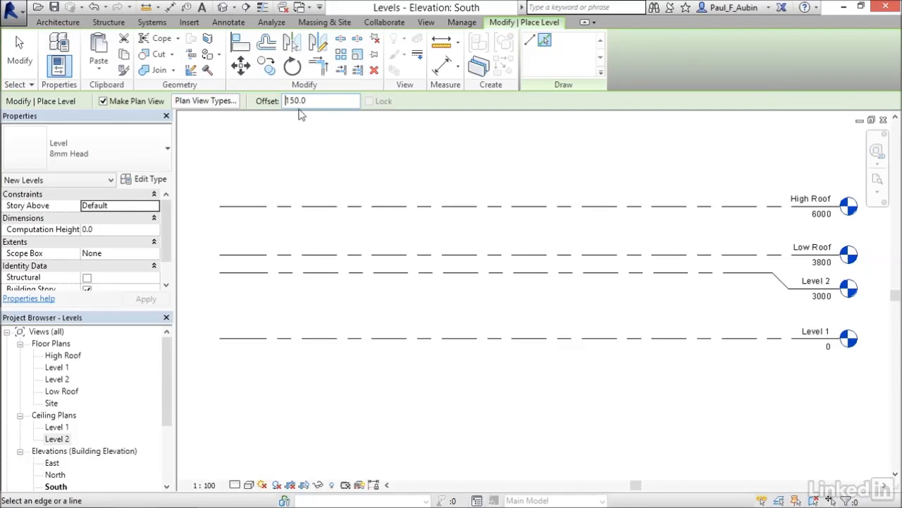
left_click(205, 101)
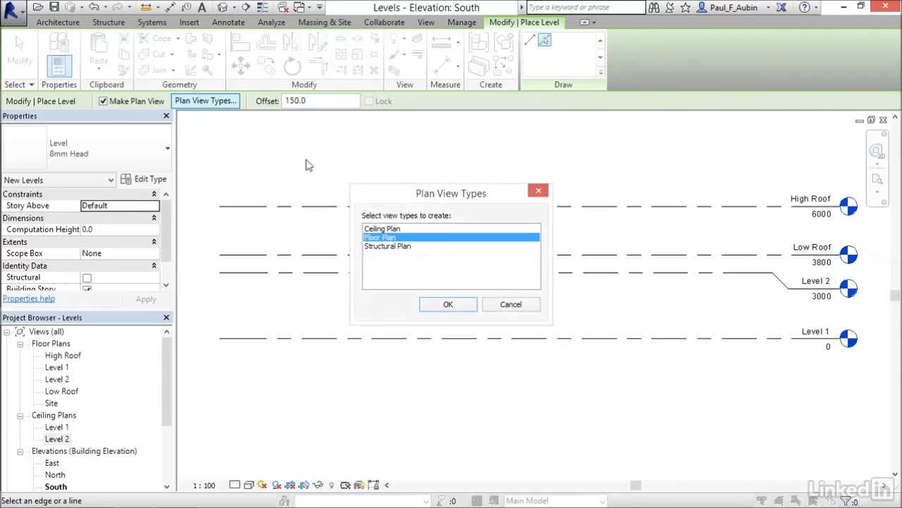
left_click(438, 304)
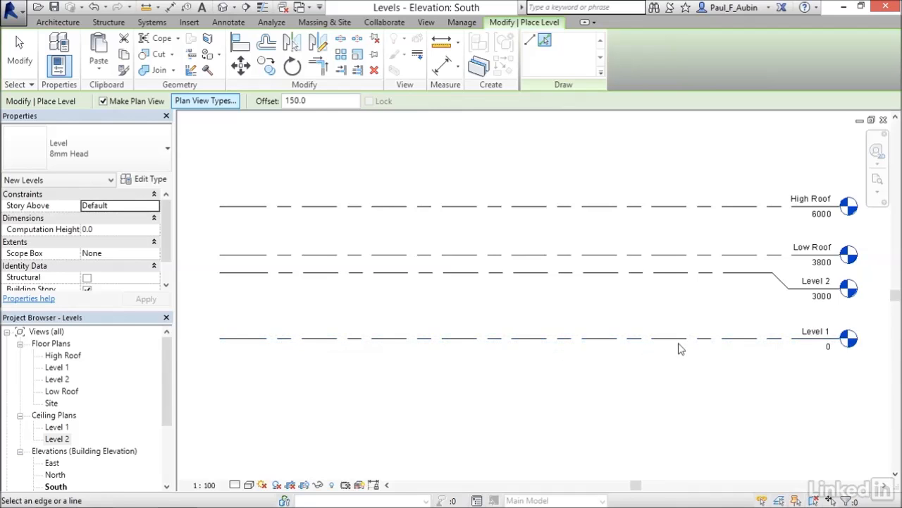
scroll(812, 344, "up", 4)
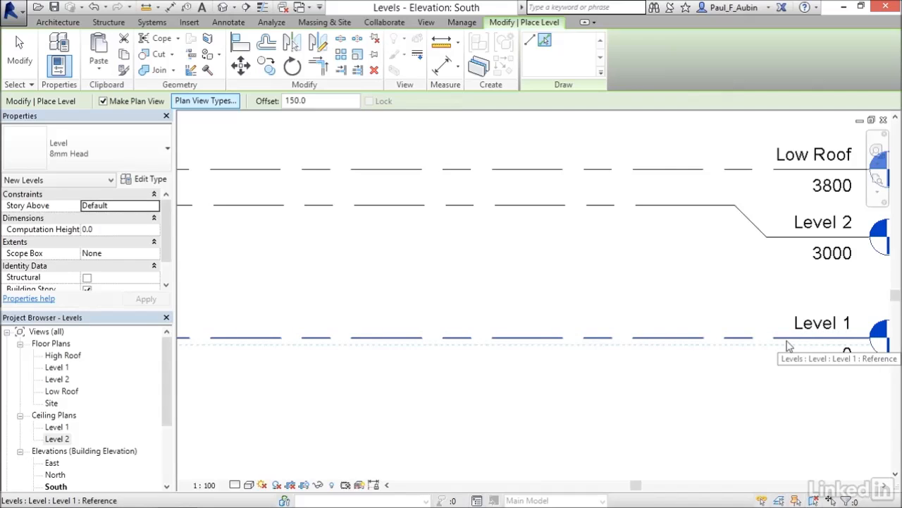
left_click(785, 339)
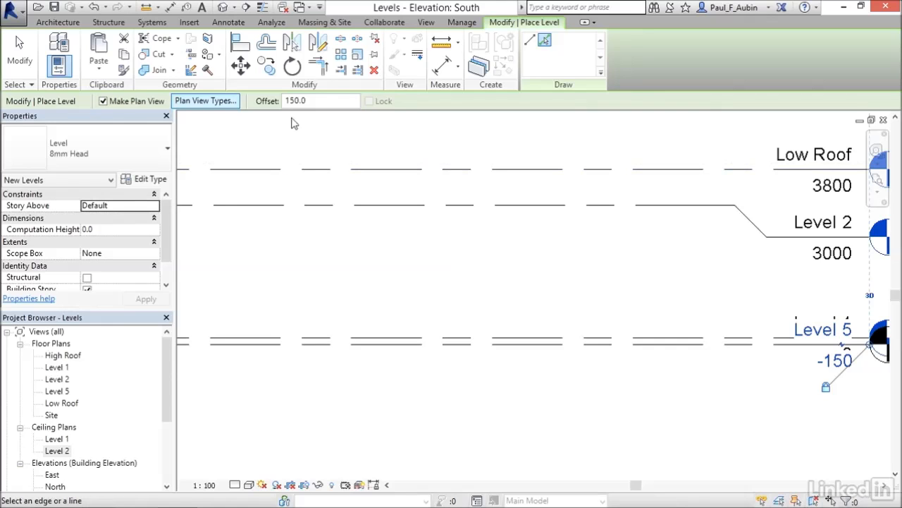
left_click(20, 65)
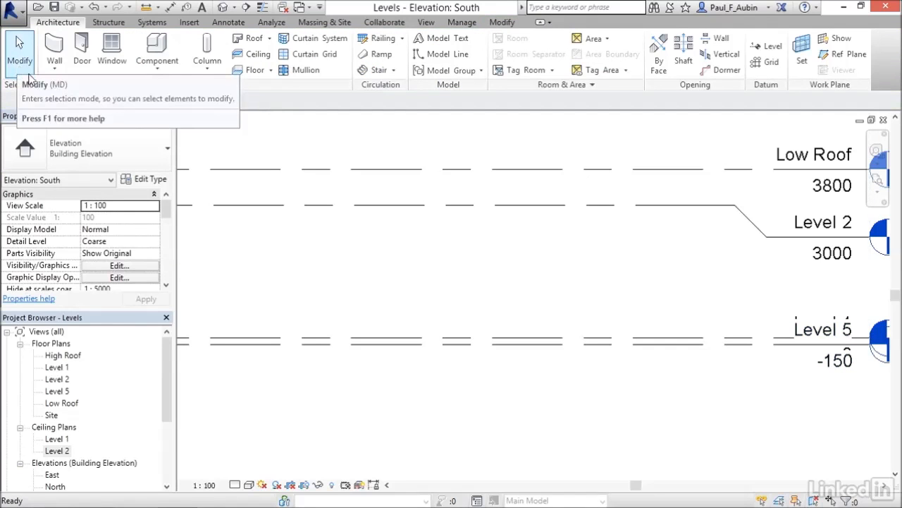
Step: Add an elbow to the right end of the -150 level and adjust its grips so the label clears Level 1's
left_click(778, 347)
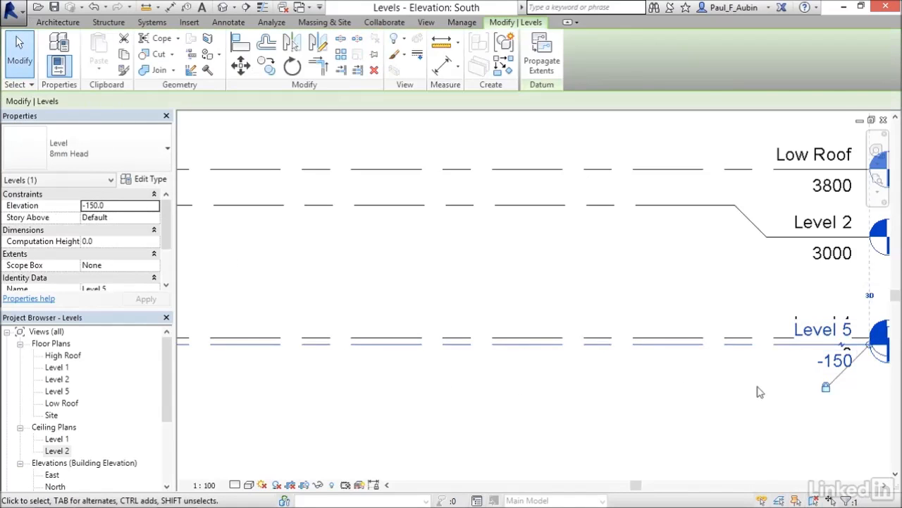
left_click(842, 345)
left_click_drag(813, 345, 735, 345)
left_click_drag(842, 372, 765, 374)
Step: Rename the -150 level to "Grade" and rename its corresponding views as well
left_click(824, 358)
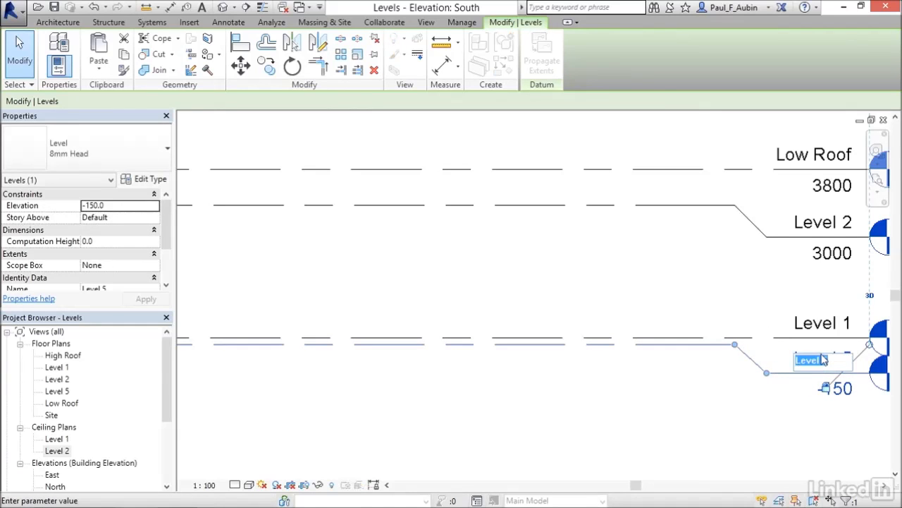
type("Grade")
key("Return")
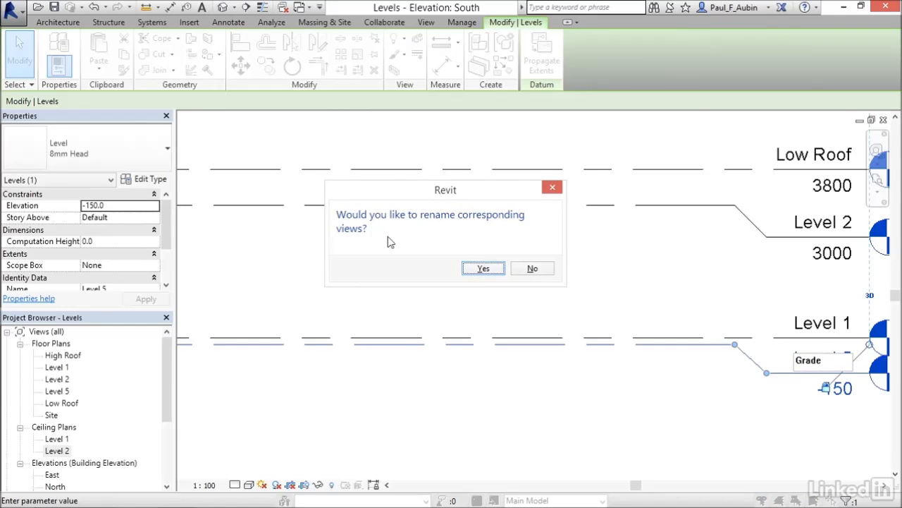
left_click(484, 268)
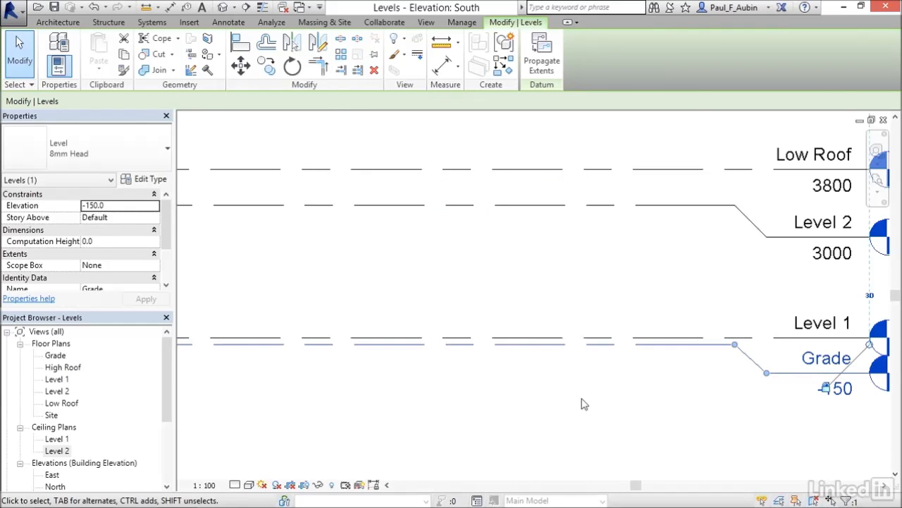
key("Escape")
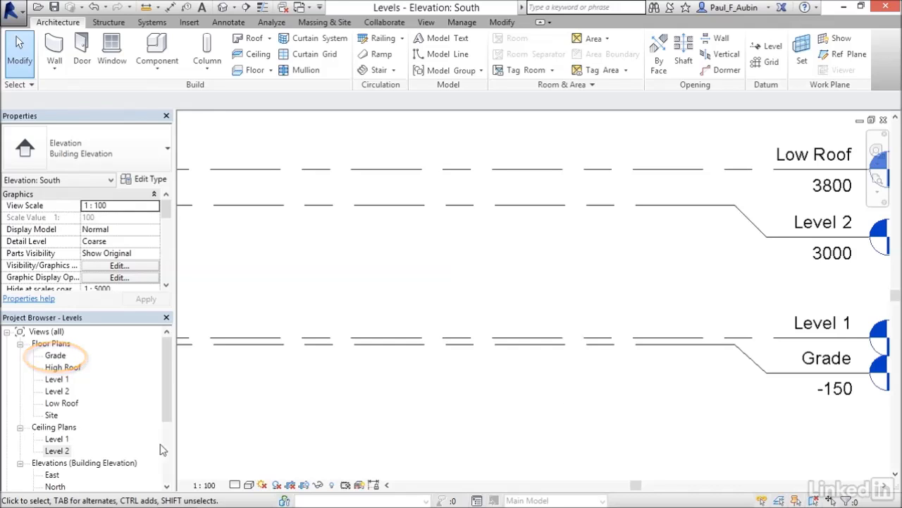
Step: Delete the Grade floor plan view, keeping the Grade level in the elevation
left_click(55, 355)
key("Delete")
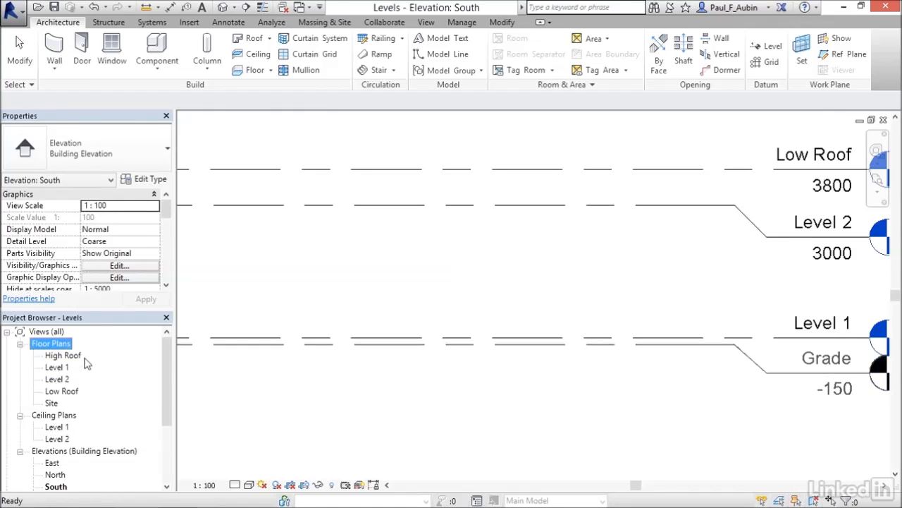
left_click(850, 386)
middle_click_drag(818, 402, 760, 403)
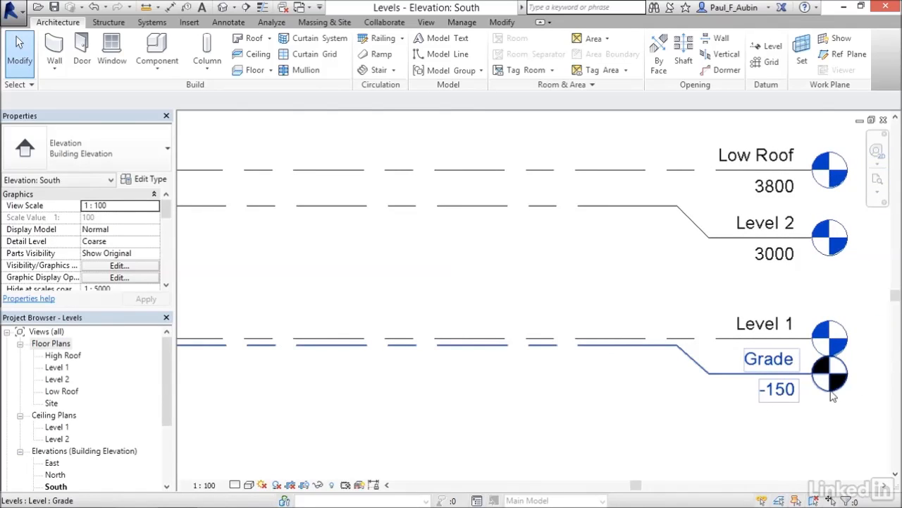